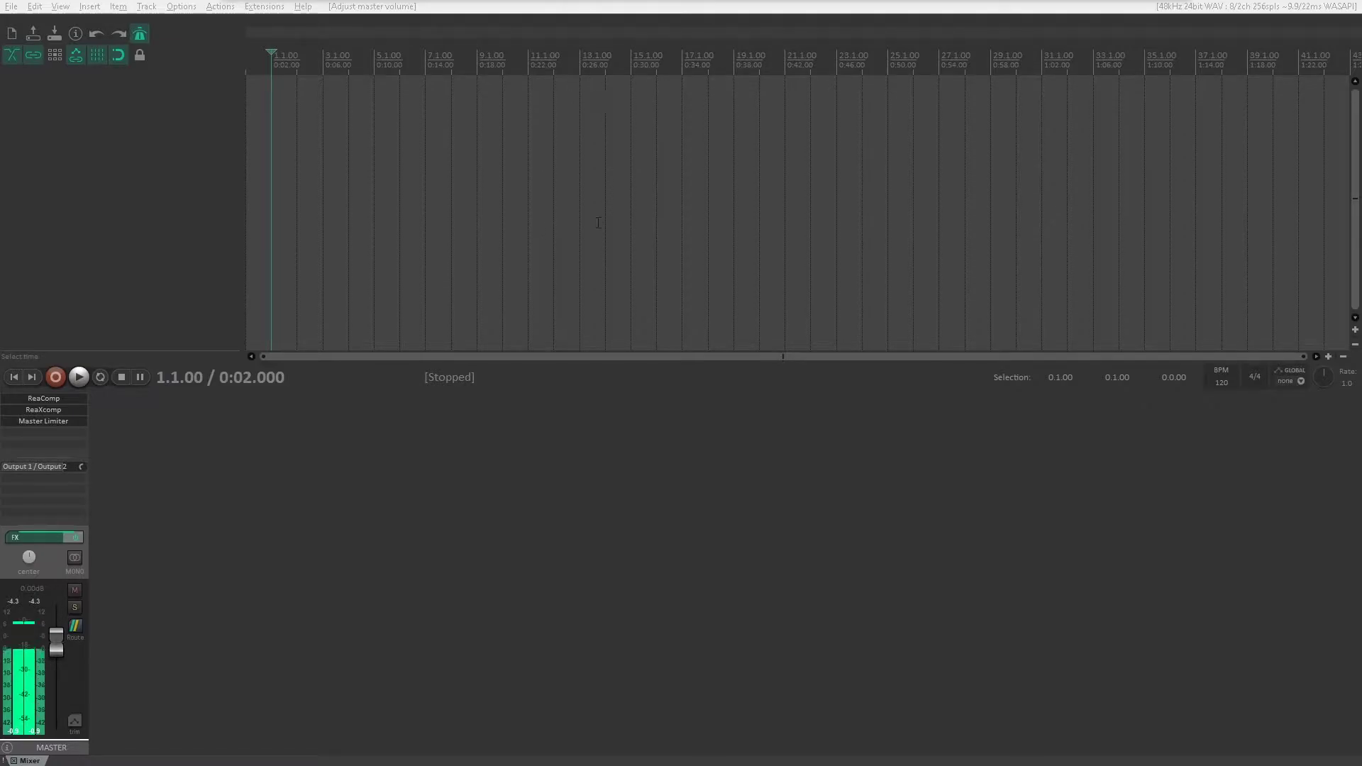
# Switch from REAPER to the Chrome window showing the Cockos forum thread on deleting empty tracks
pyautogui.hotkey('alt', 'Tab')
pyautogui.hotkey('alt', 'Tab')
pyautogui.hotkey('alt', 'Tab')
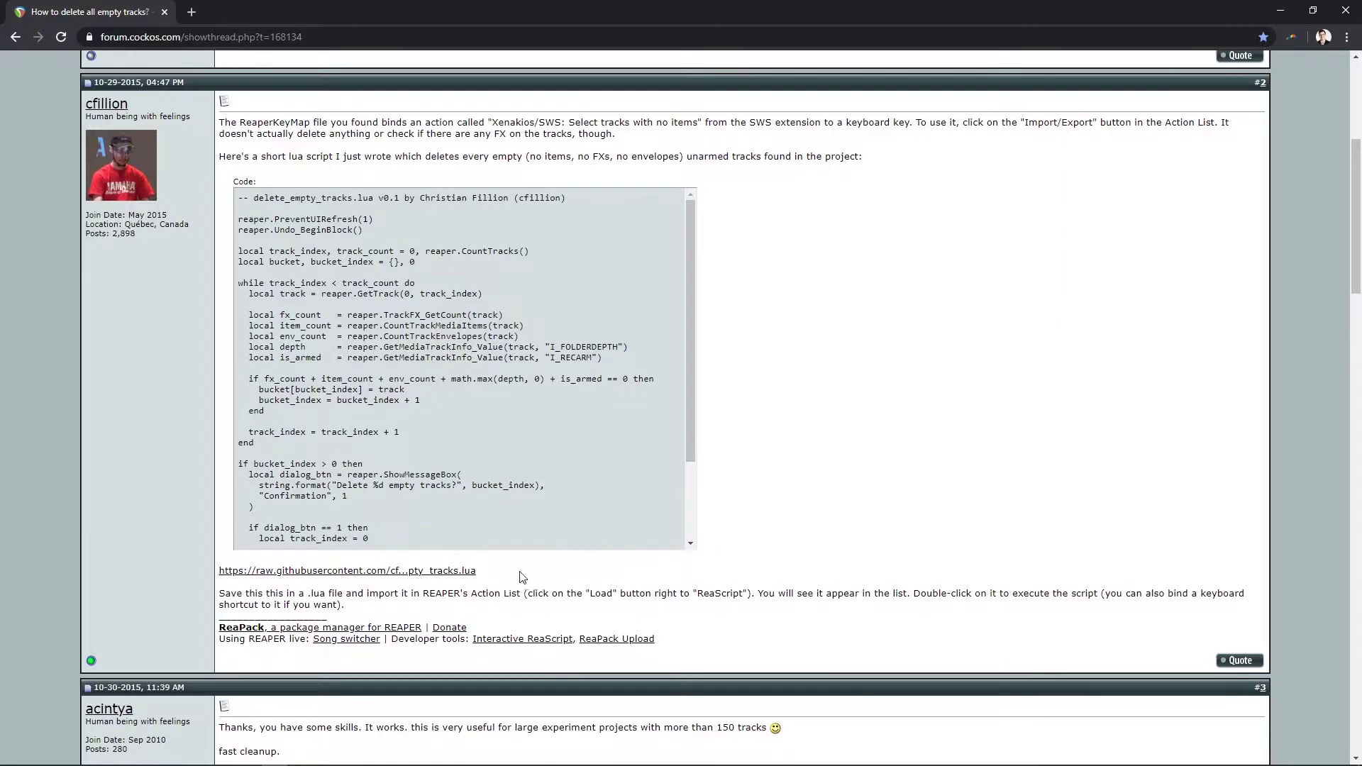
# Start saving the raw.githubusercontent script link, keeping LUA File as the file type
pyautogui.rightClick(421, 576)
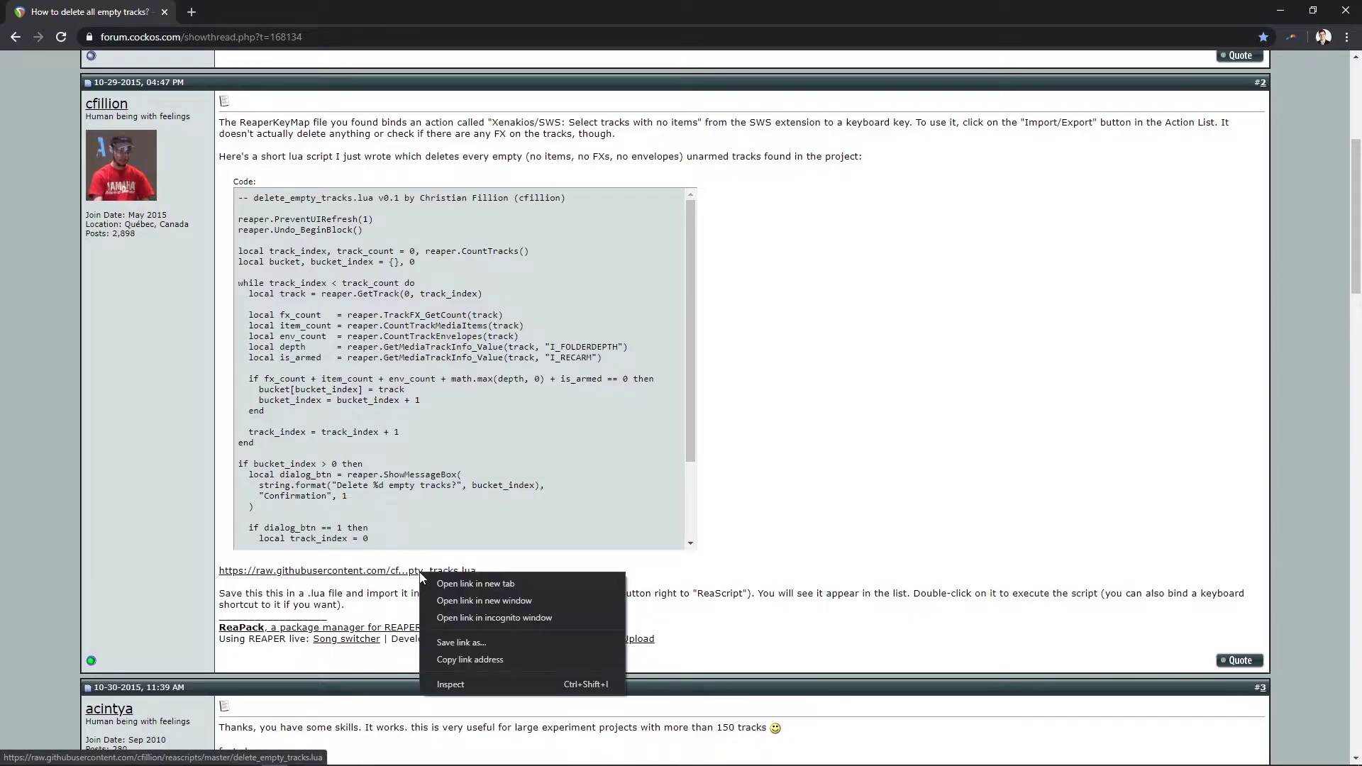
pyautogui.click(443, 644)
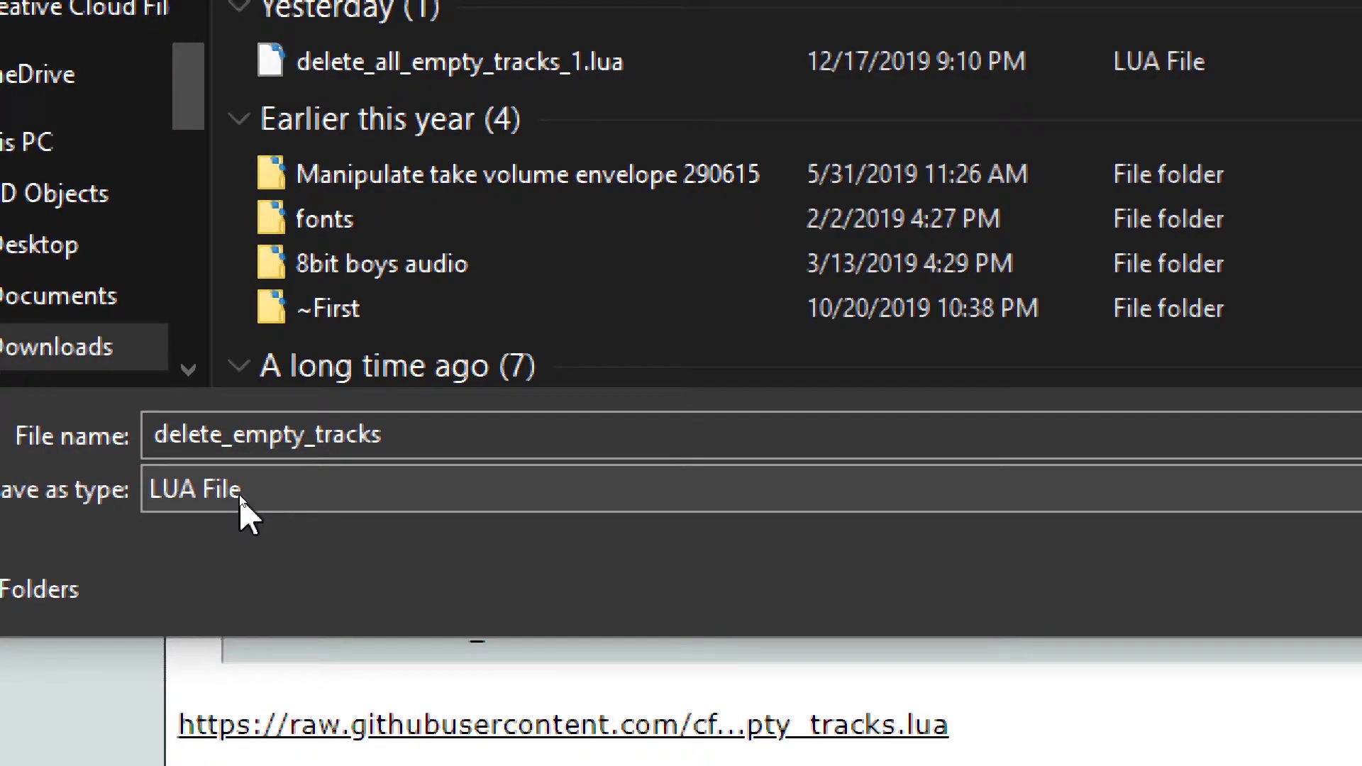
pyautogui.click(240, 498)
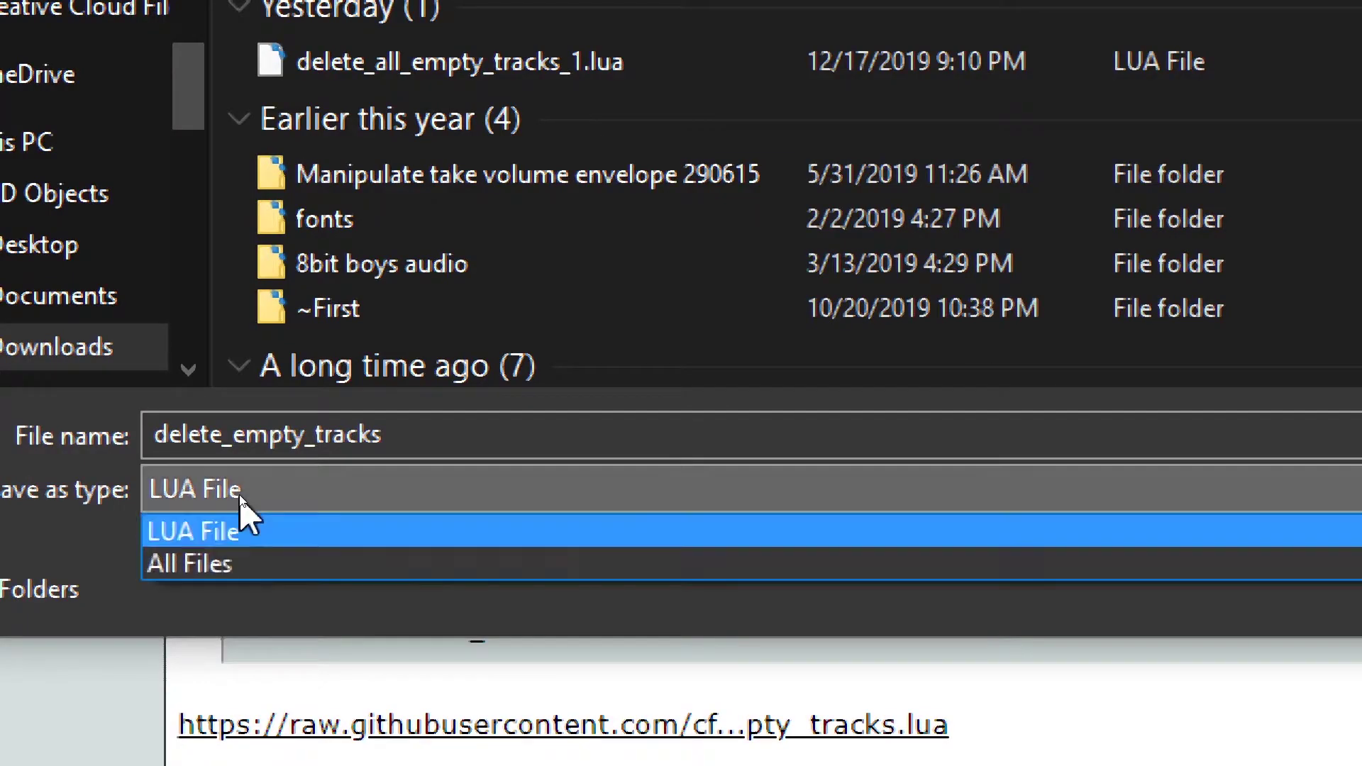
pyautogui.click(221, 562)
pyautogui.doubleClick(462, 430)
pyautogui.click(462, 430)
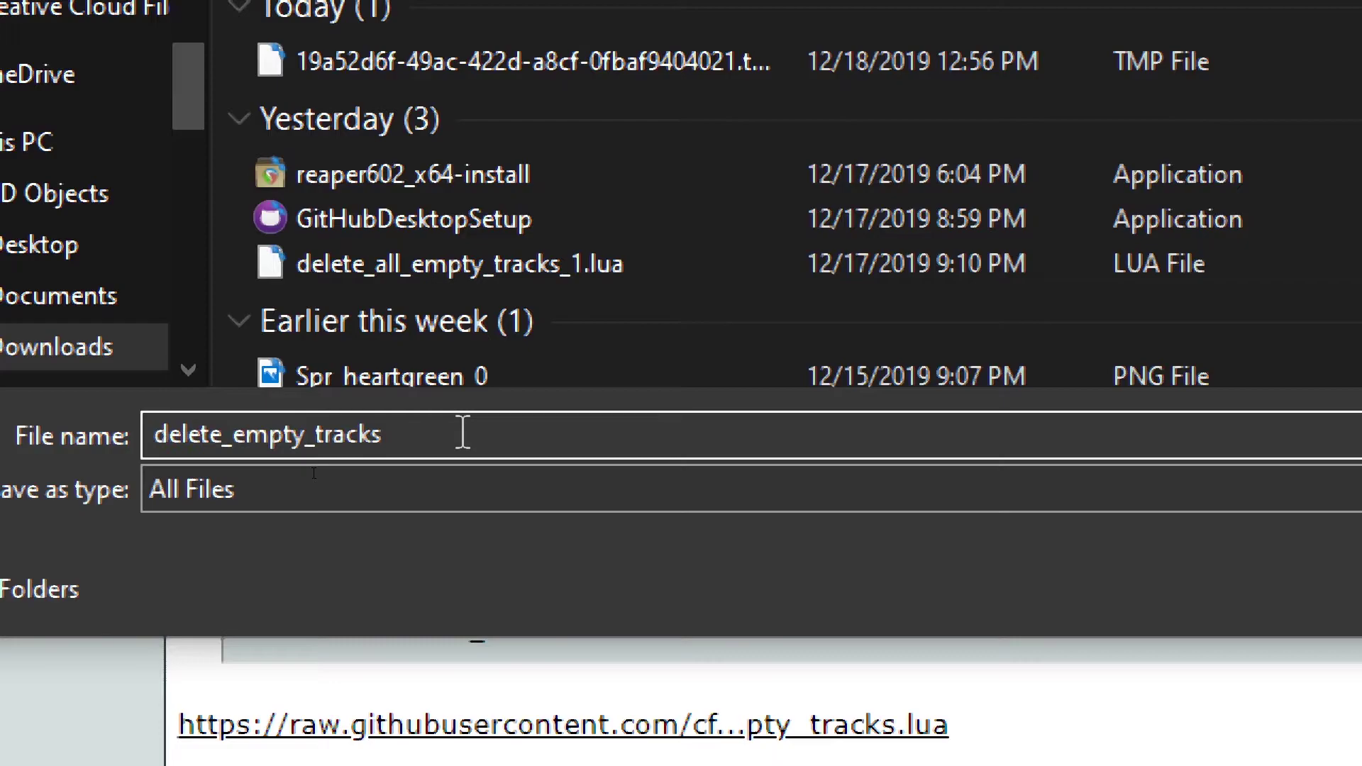
pyautogui.write('.lua')
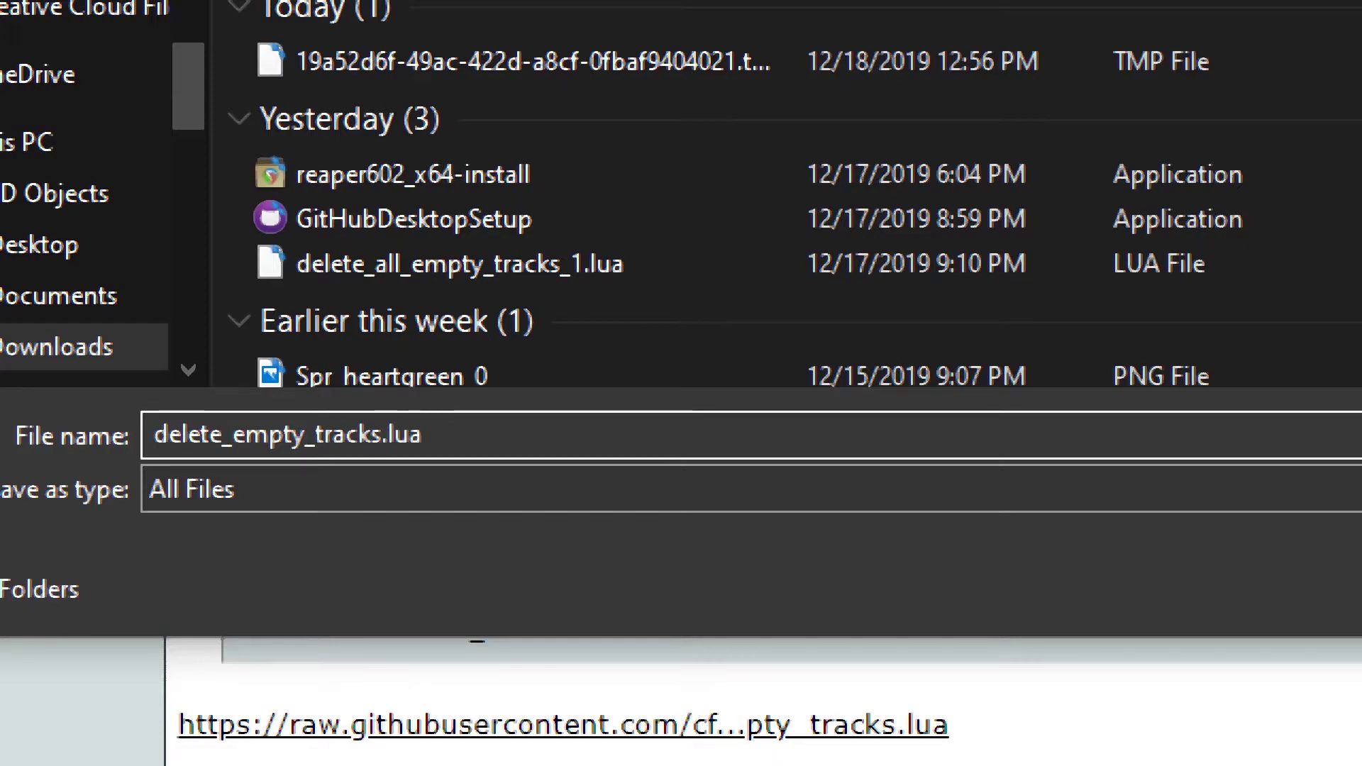
pyautogui.press('BackSpace')
pyautogui.press('BackSpace')
pyautogui.press('BackSpace')
pyautogui.press('BackSpace')
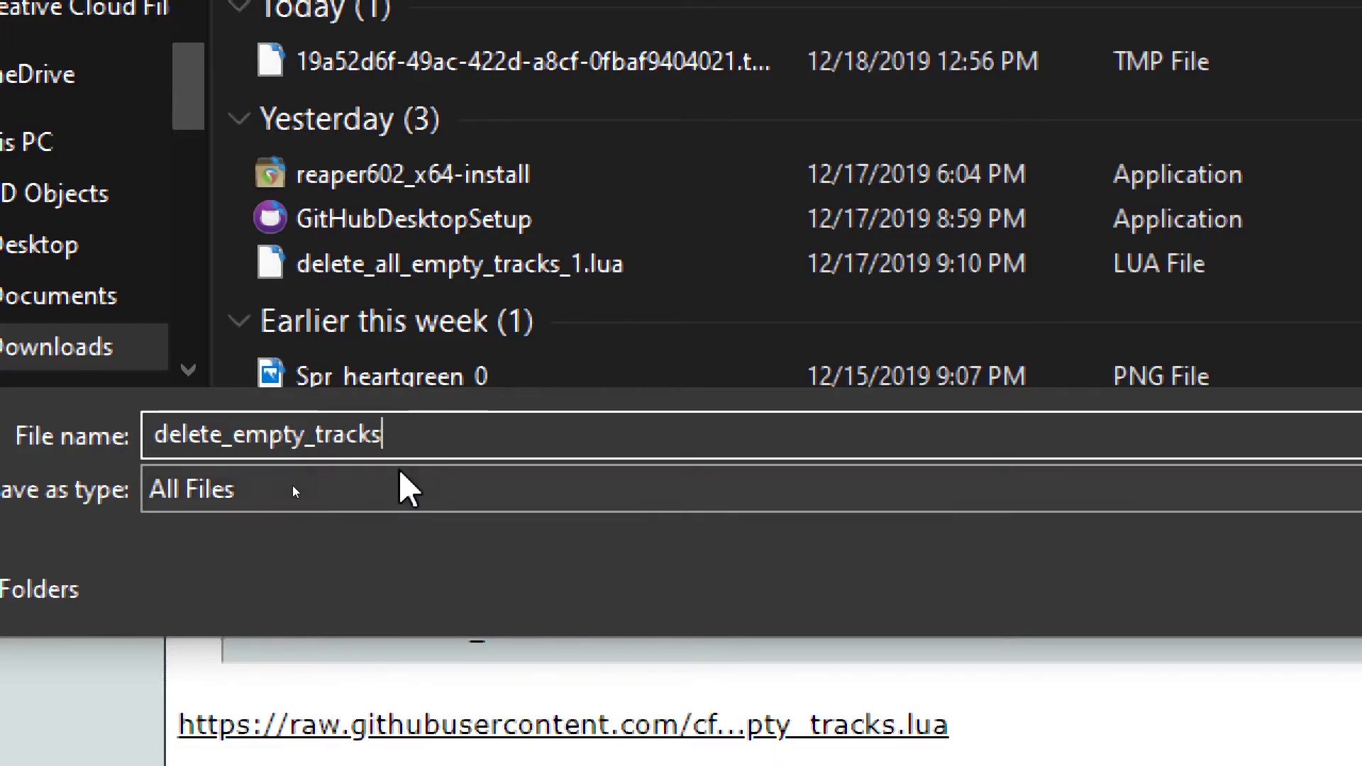
pyautogui.click(401, 489)
pyautogui.click(354, 537)
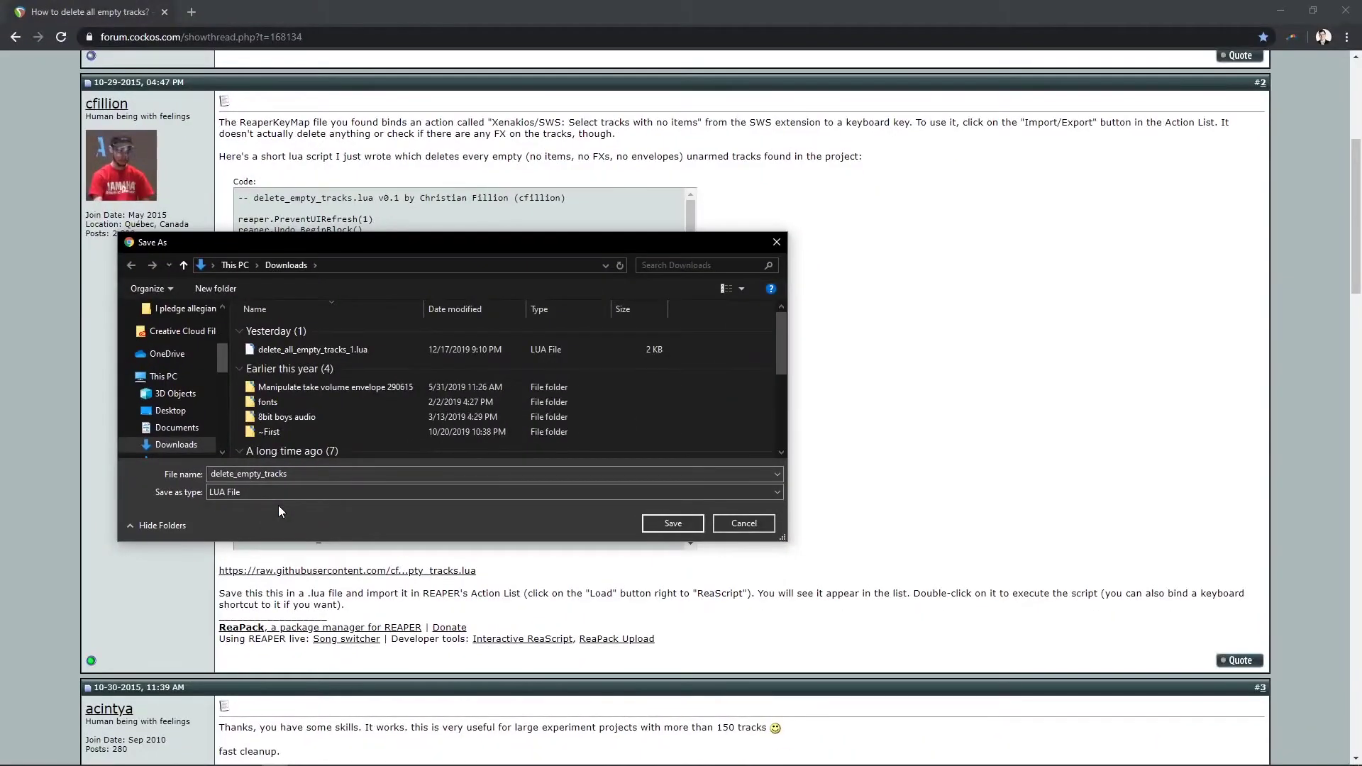
# Name the file TEST and save it to Downloads as TEST.lua
pyautogui.doubleClick(351, 476)
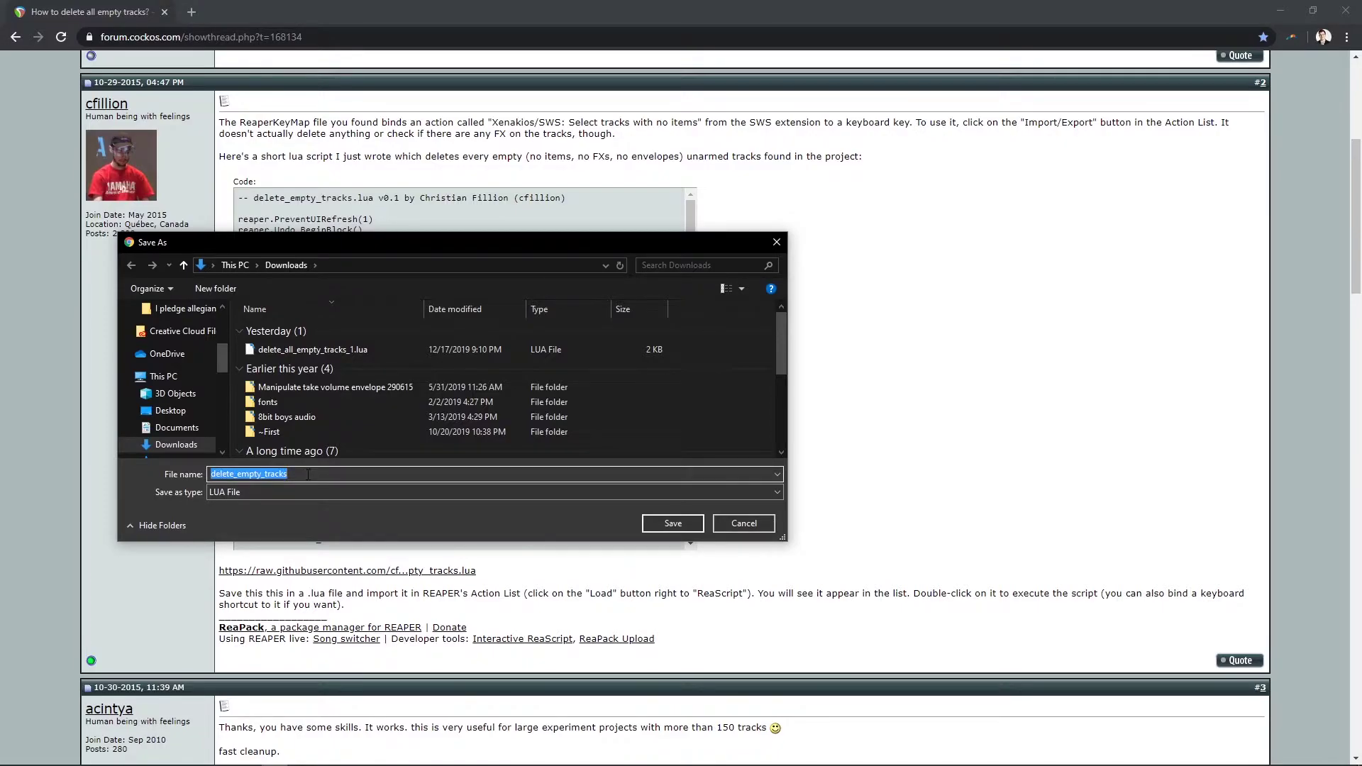
pyautogui.write('TEST')
pyautogui.press('Return')
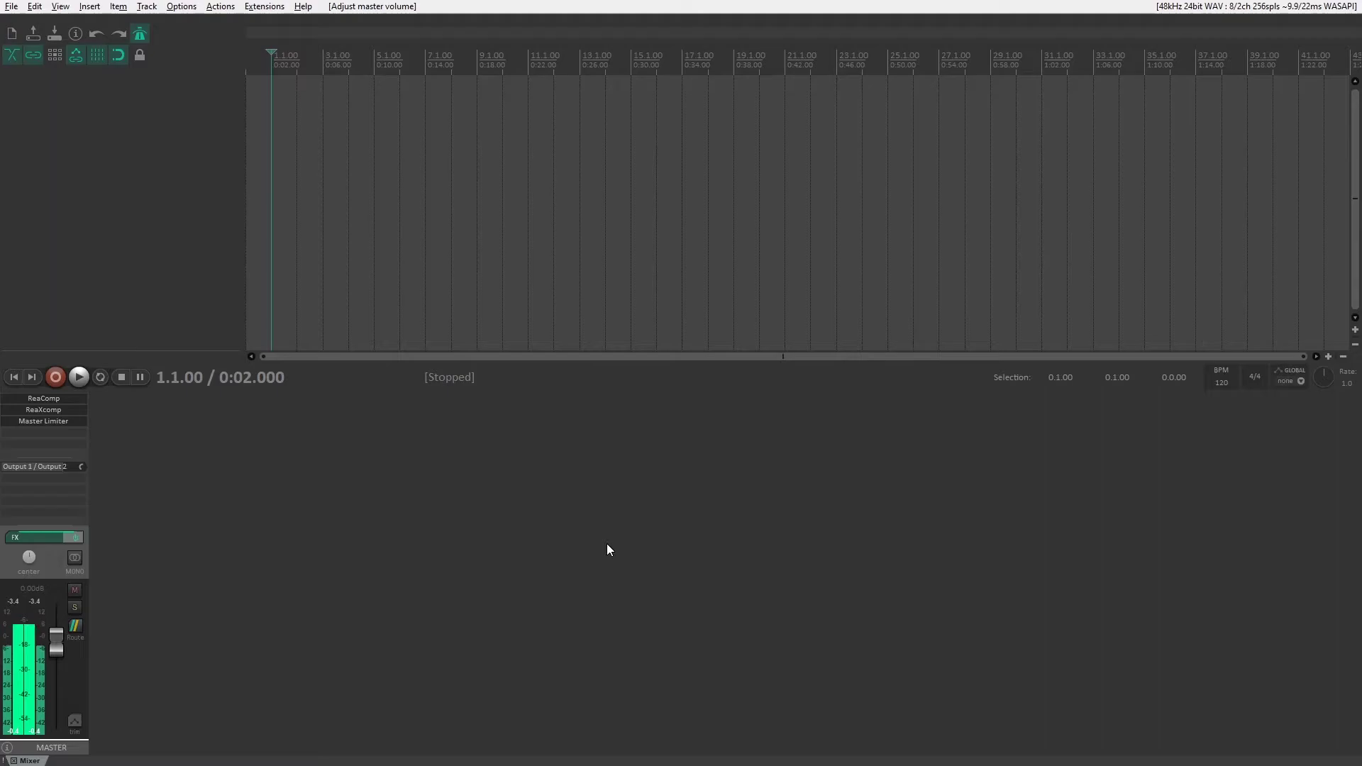
# Load TEST.lua from Downloads into the Actions list as a ReaScript, then return to Chrome
pyautogui.hotkey('shift', '/')
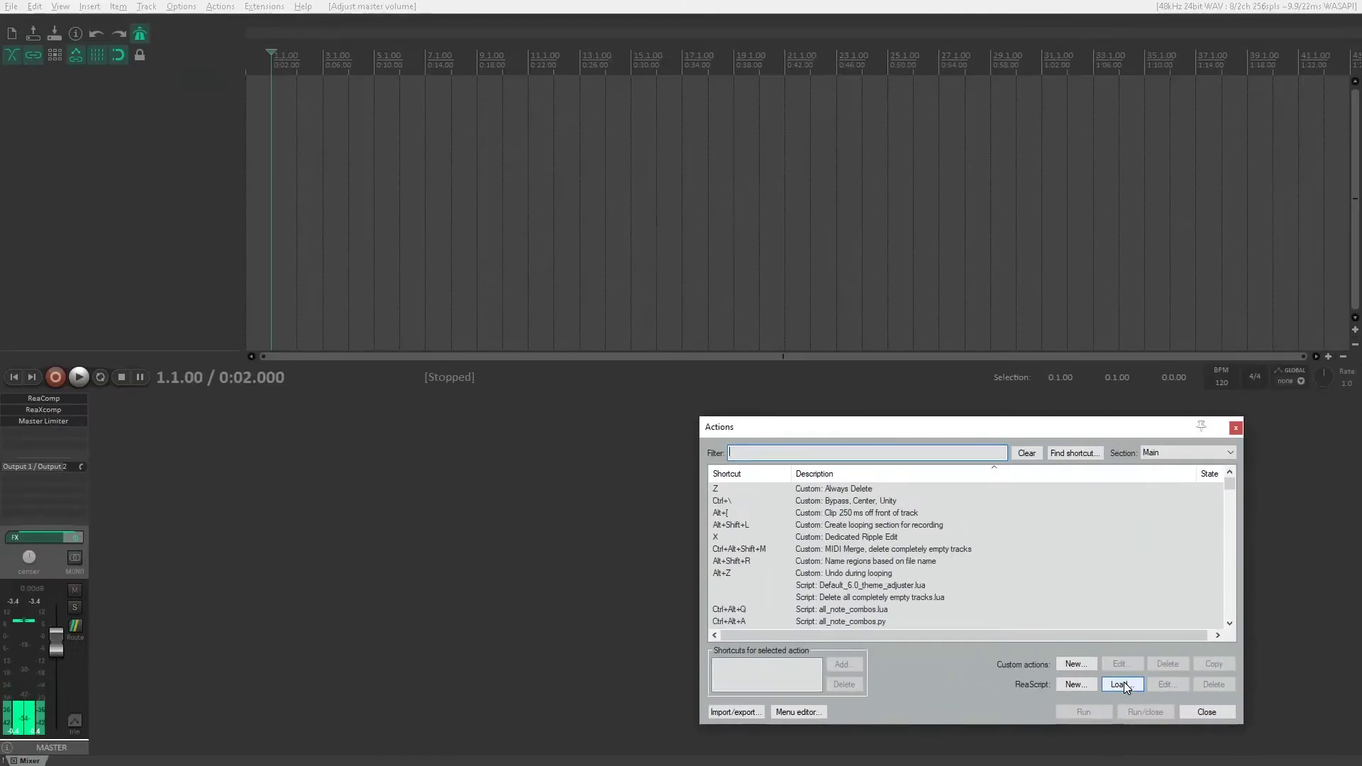
pyautogui.click(1121, 685)
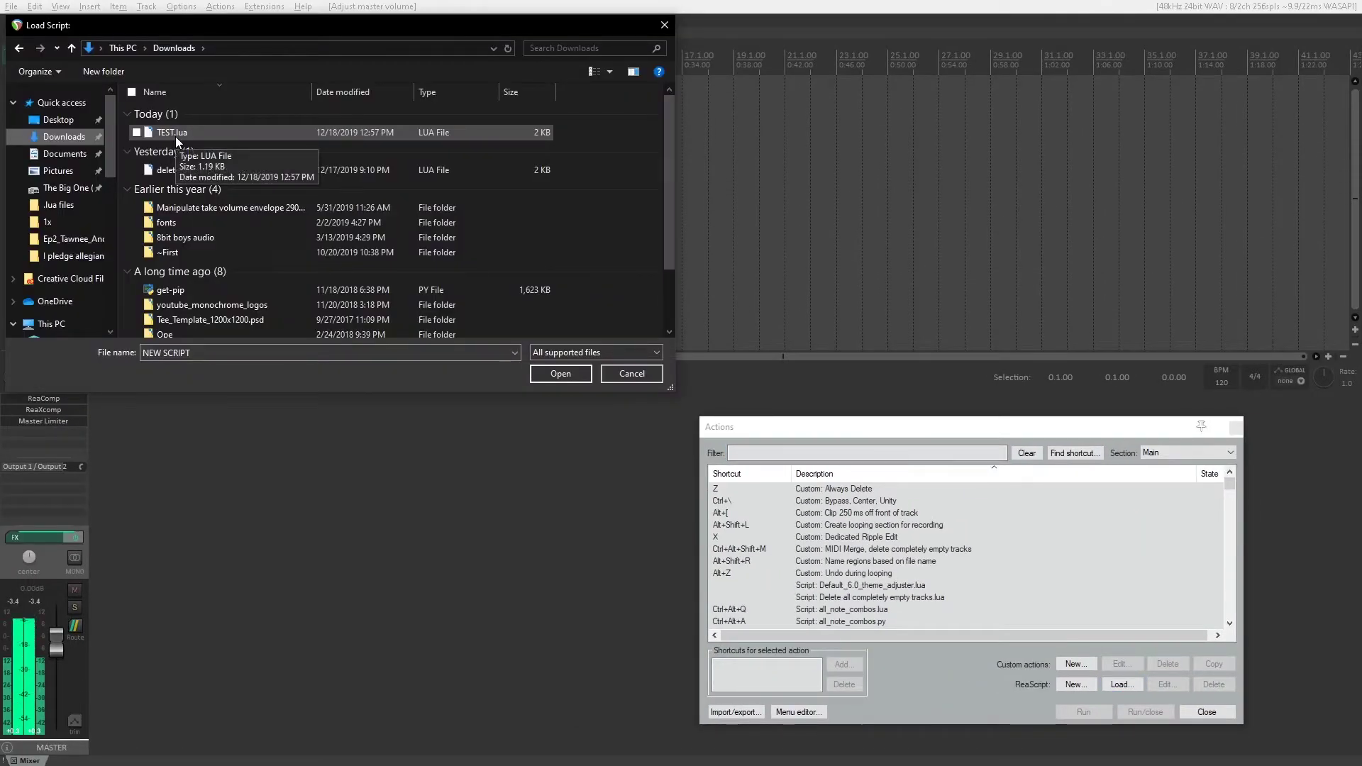
pyautogui.doubleClick(176, 136)
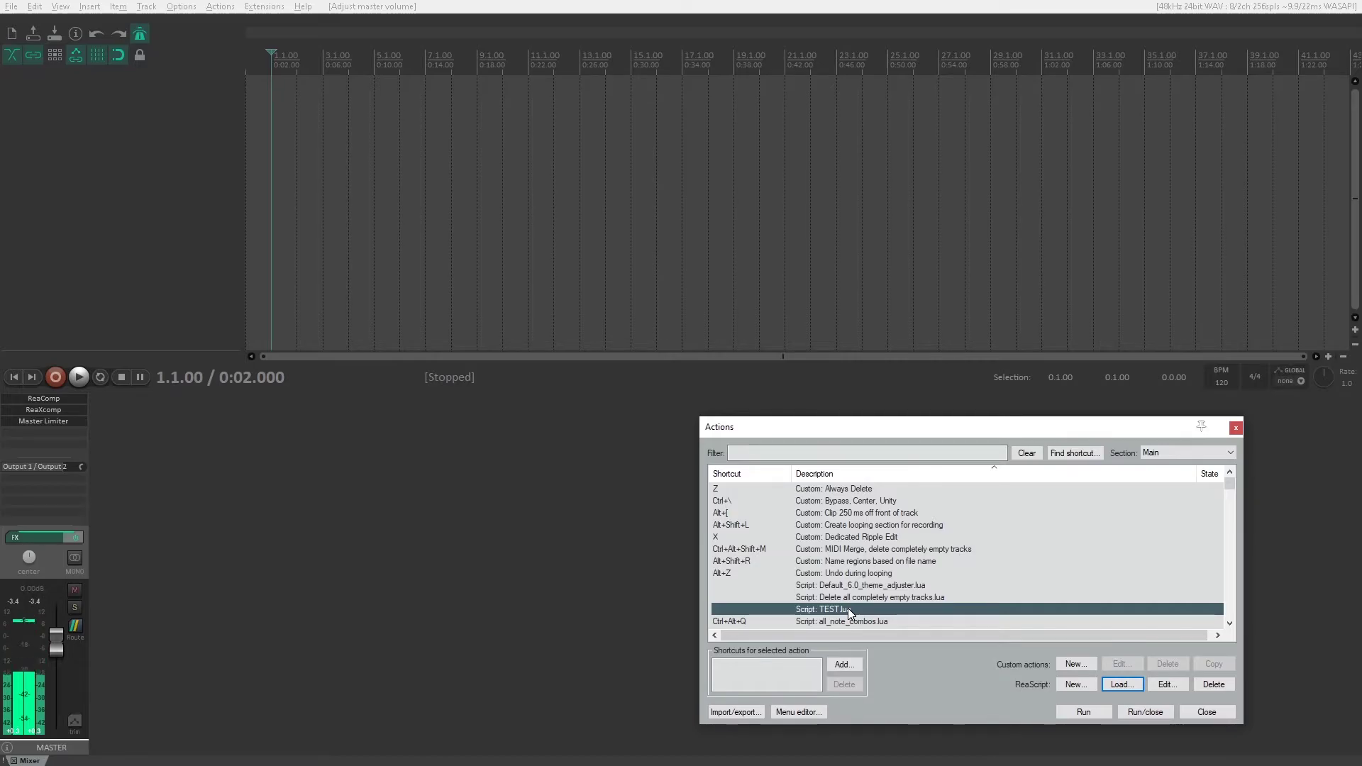
pyautogui.click(1211, 682)
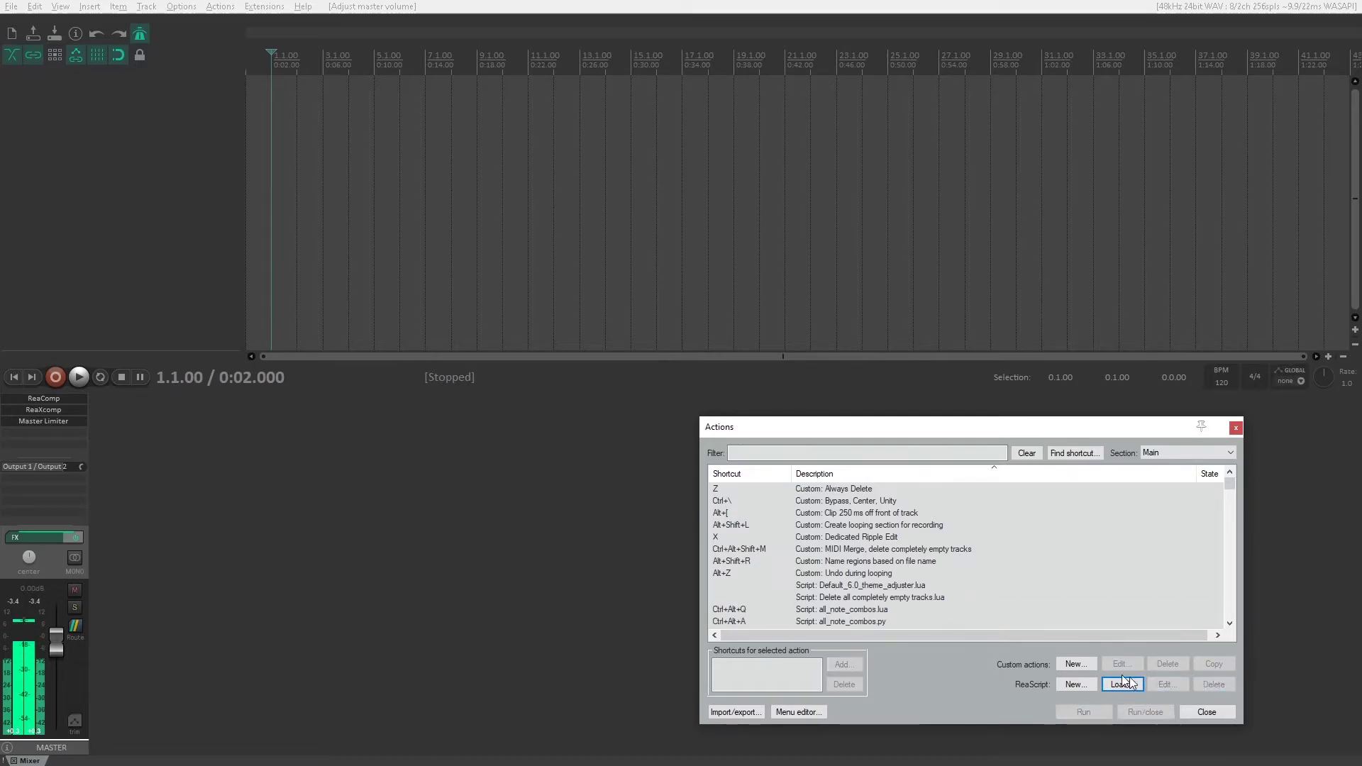
pyautogui.hotkey('alt', 'Tab')
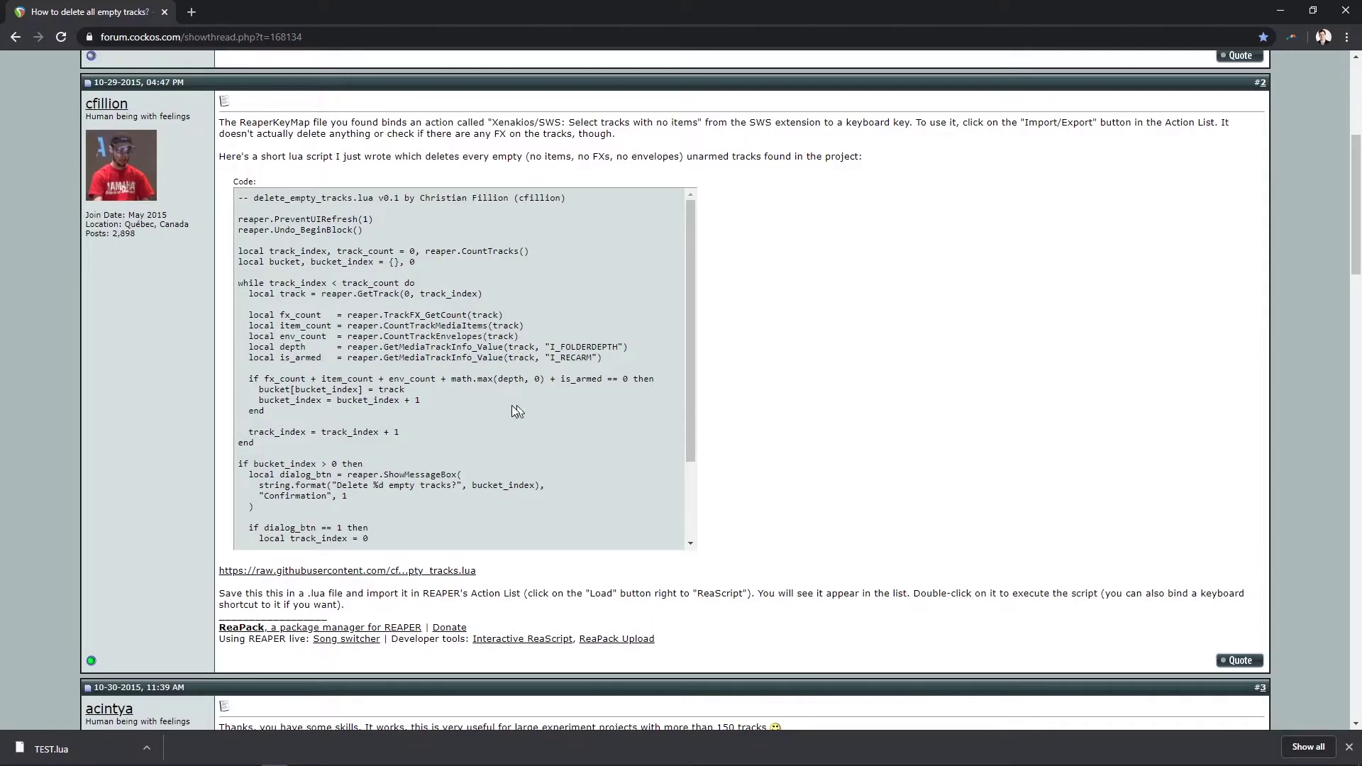
# Select the whole delete_empty_tracks.lua code in the forum post and go back to REAPER
pyautogui.moveTo(240, 196); pyautogui.dragTo(415, 554)
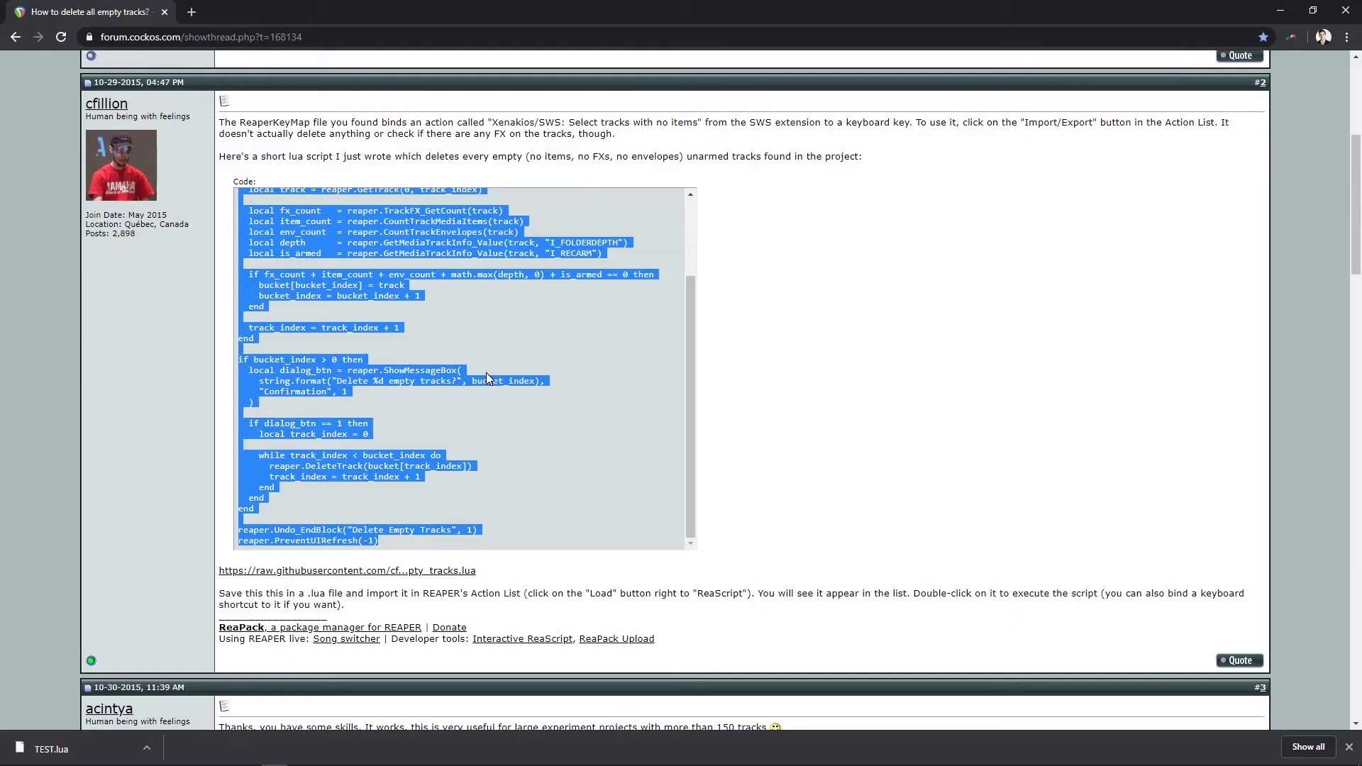
pyautogui.hotkey('alt', 'Tab')
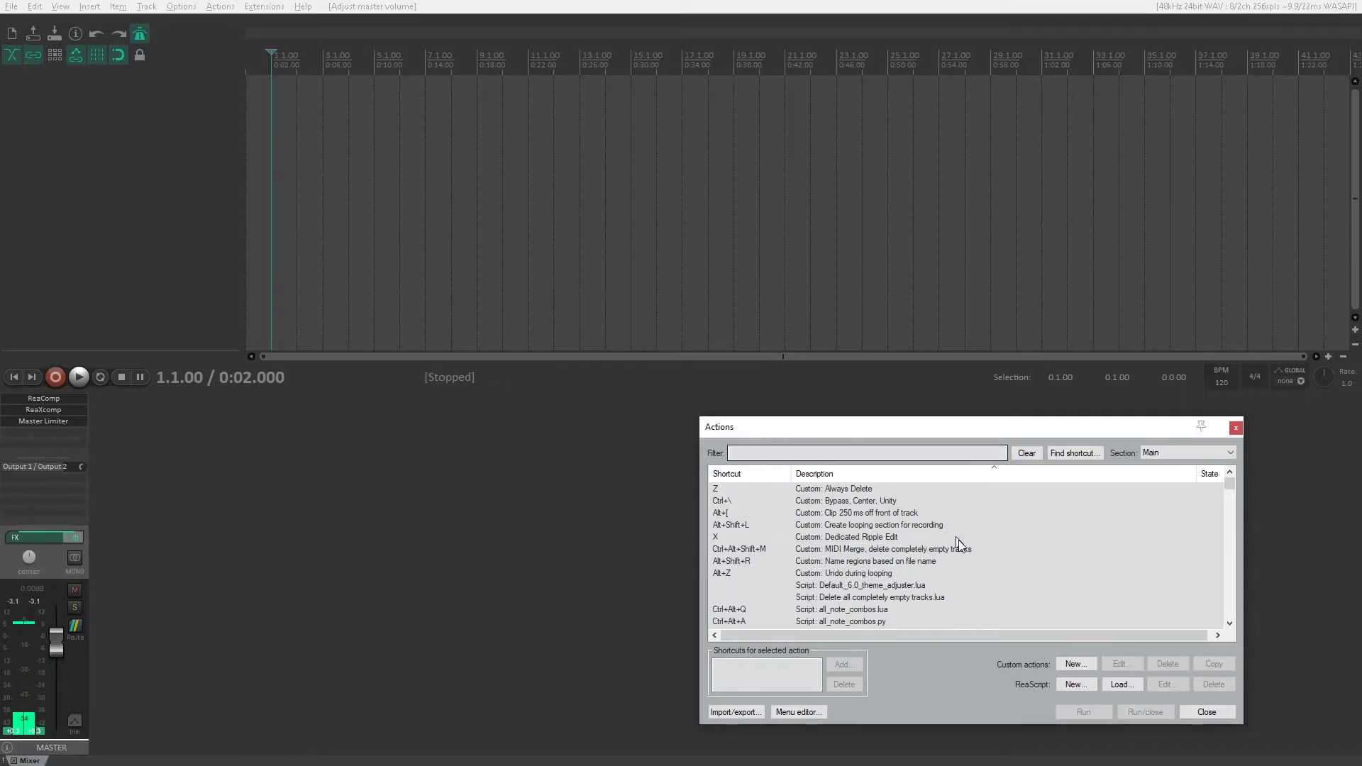
# Create a new ReaScript named TEST2.lua in the Scripts\Random folder
pyautogui.click(1076, 685)
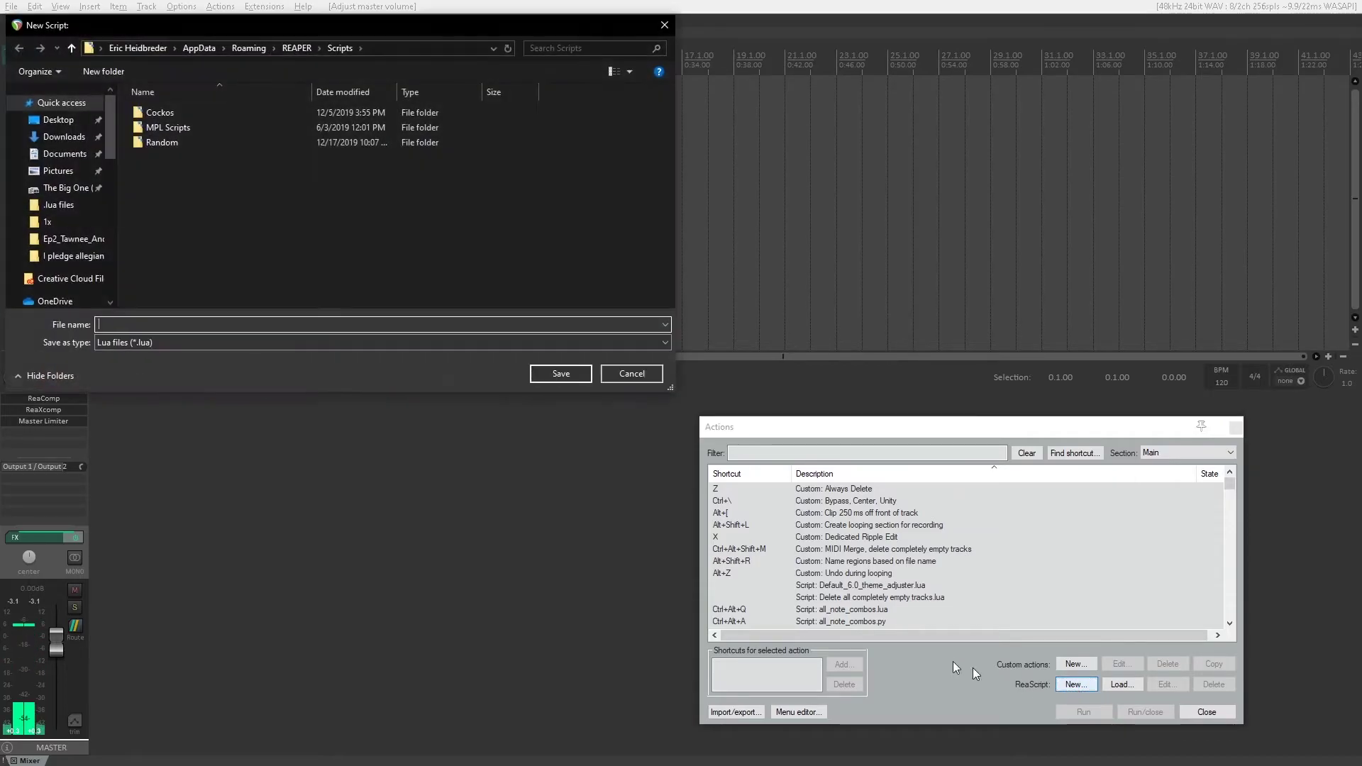
pyautogui.doubleClick(177, 145)
pyautogui.click(217, 325)
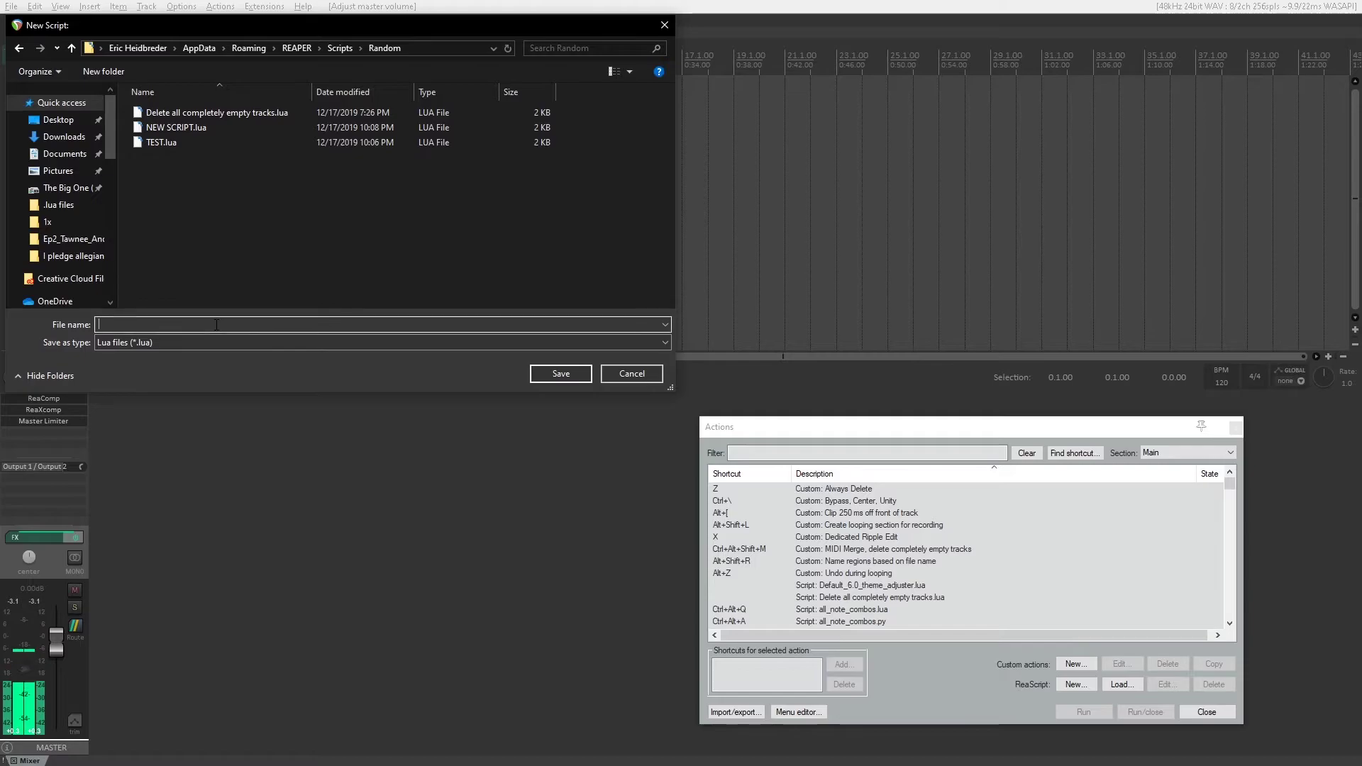
pyautogui.write('TEST2')
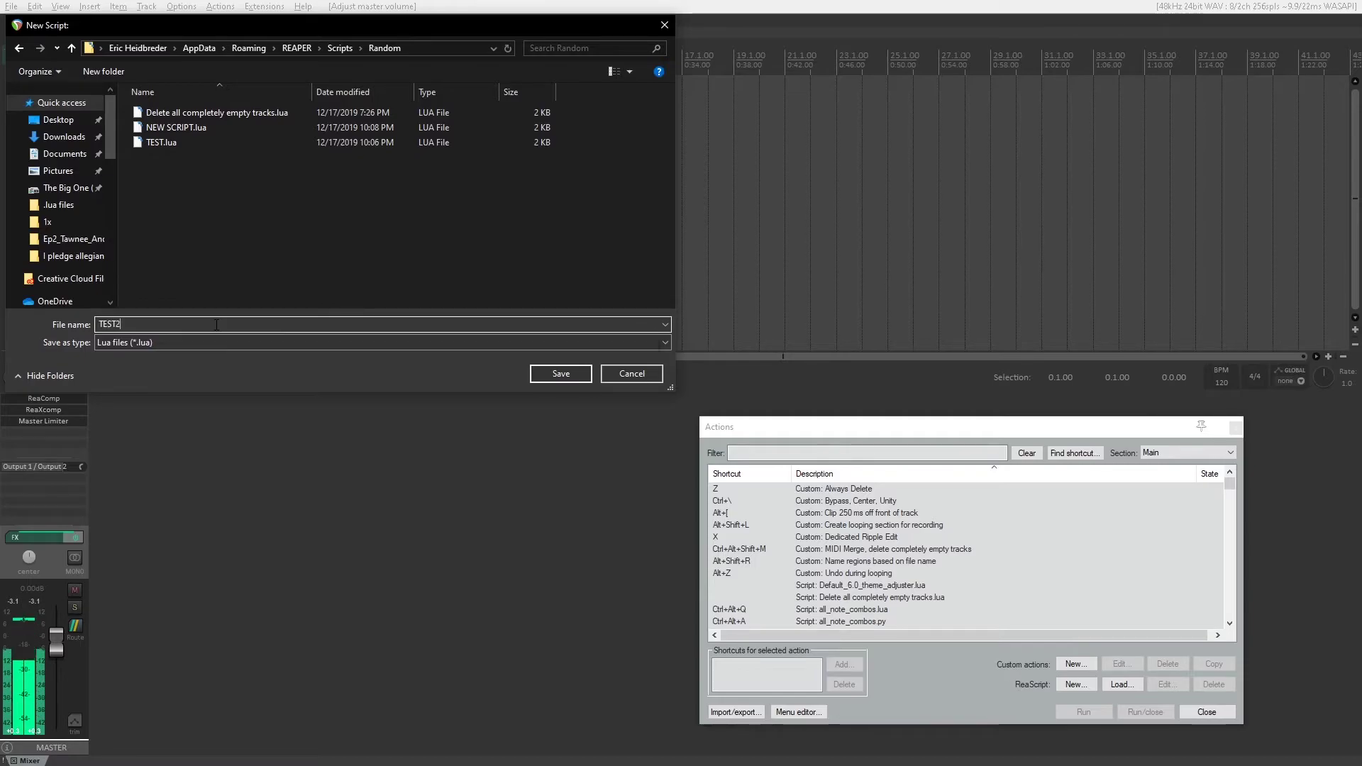
pyautogui.press('Return')
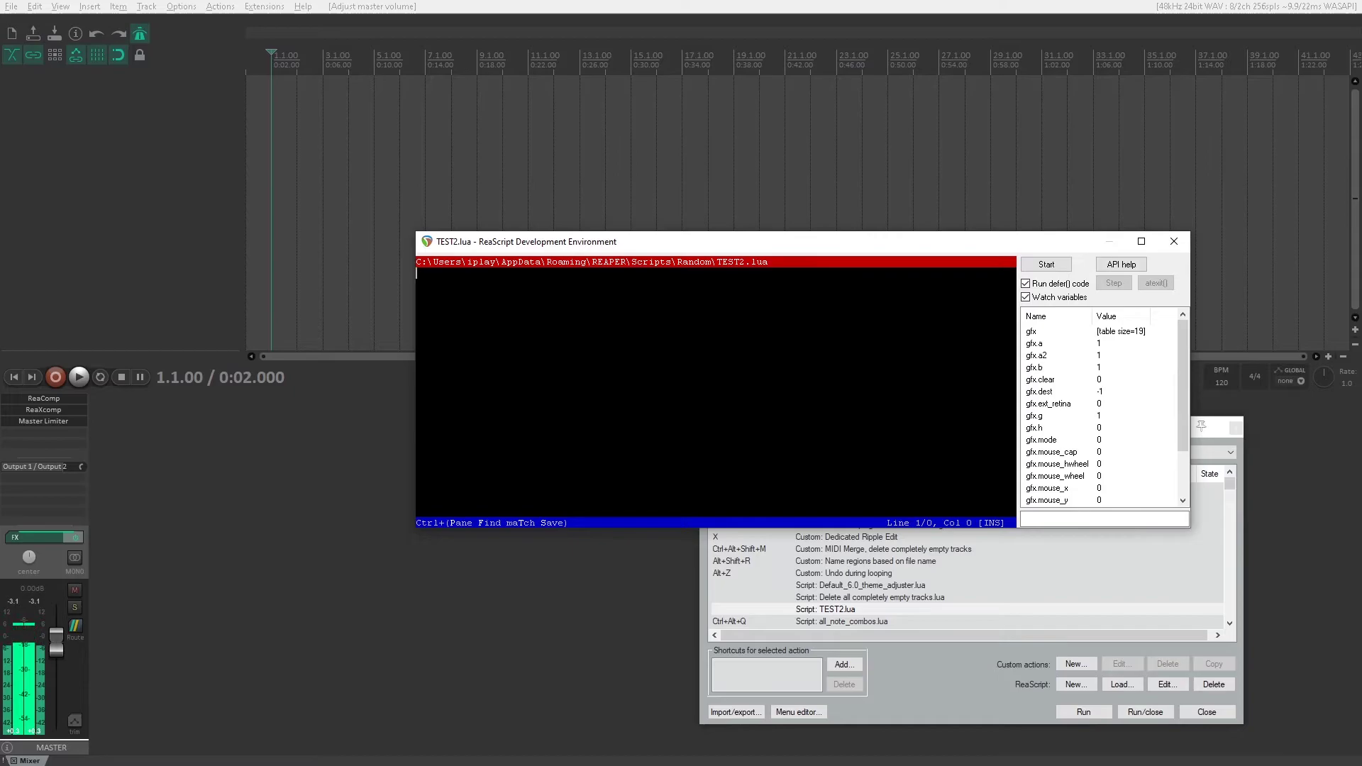
# Paste the copied delete-empty-tracks code into TEST2.lua and save it with Ctrl+S
pyautogui.press('F1')
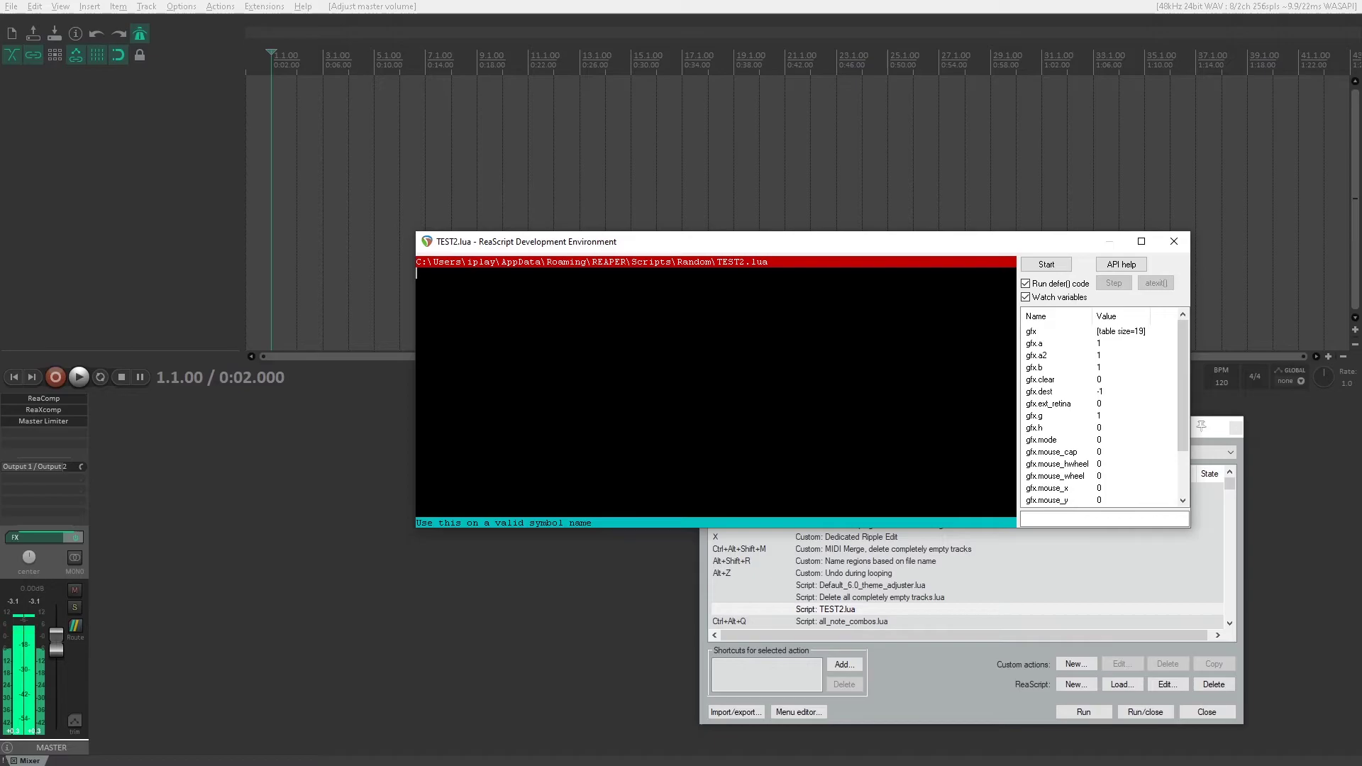
pyautogui.hotkey('ctrl', 'v')
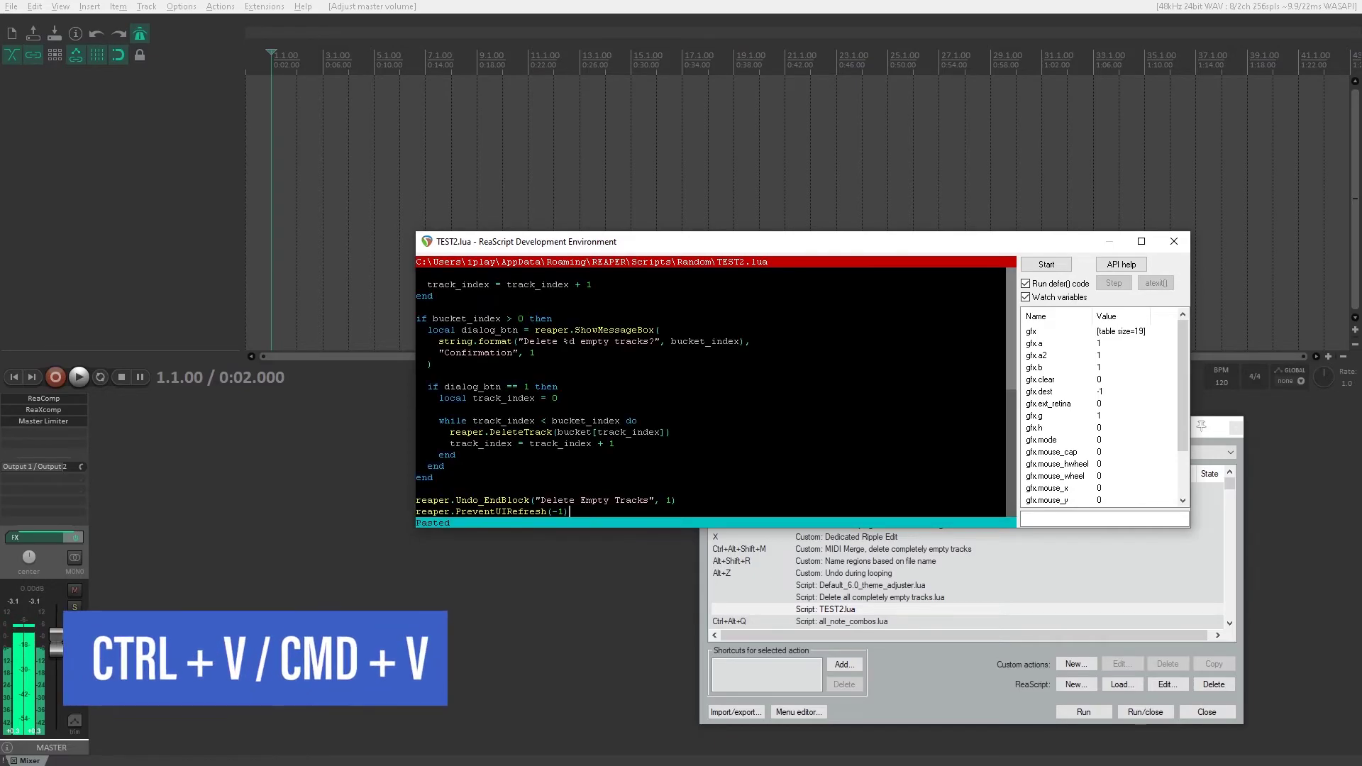
pyautogui.scroll(-6, 710, 387)
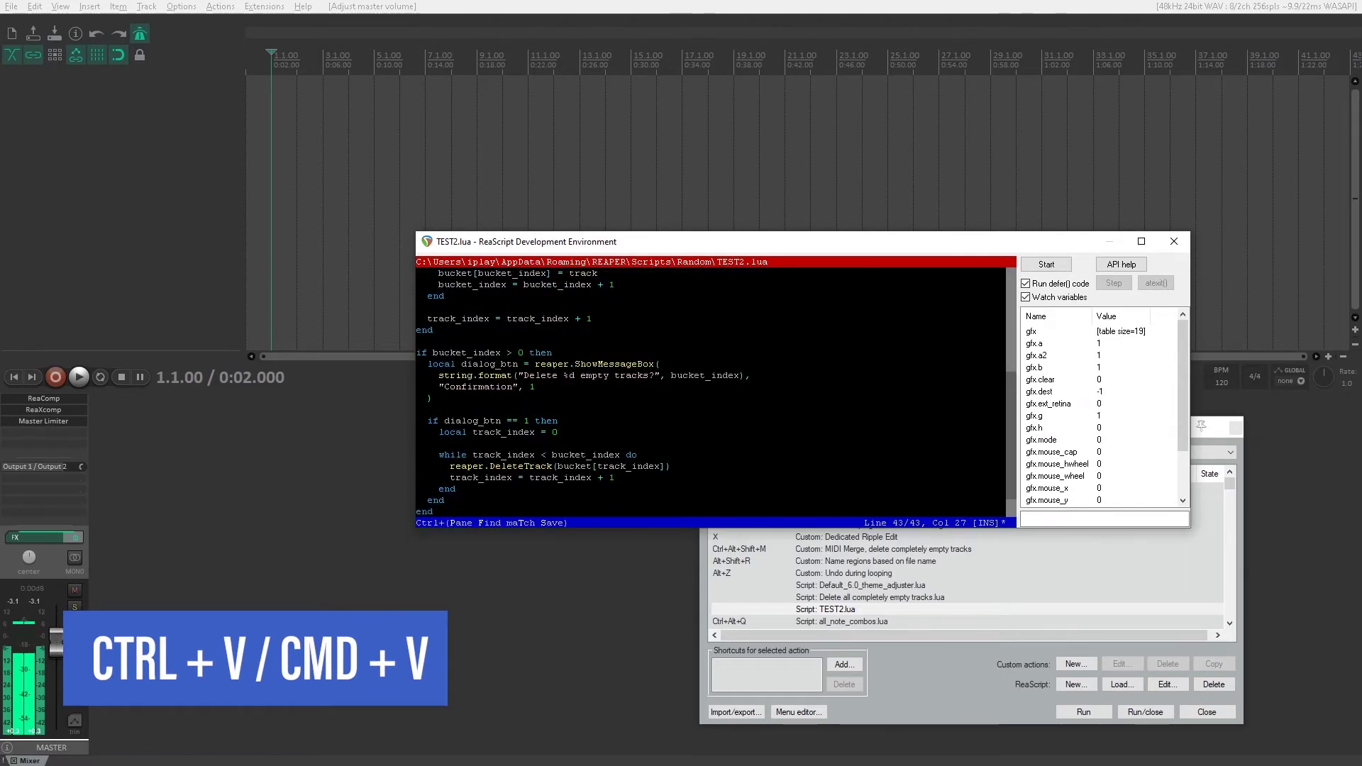
pyautogui.scroll(-2, 710, 387)
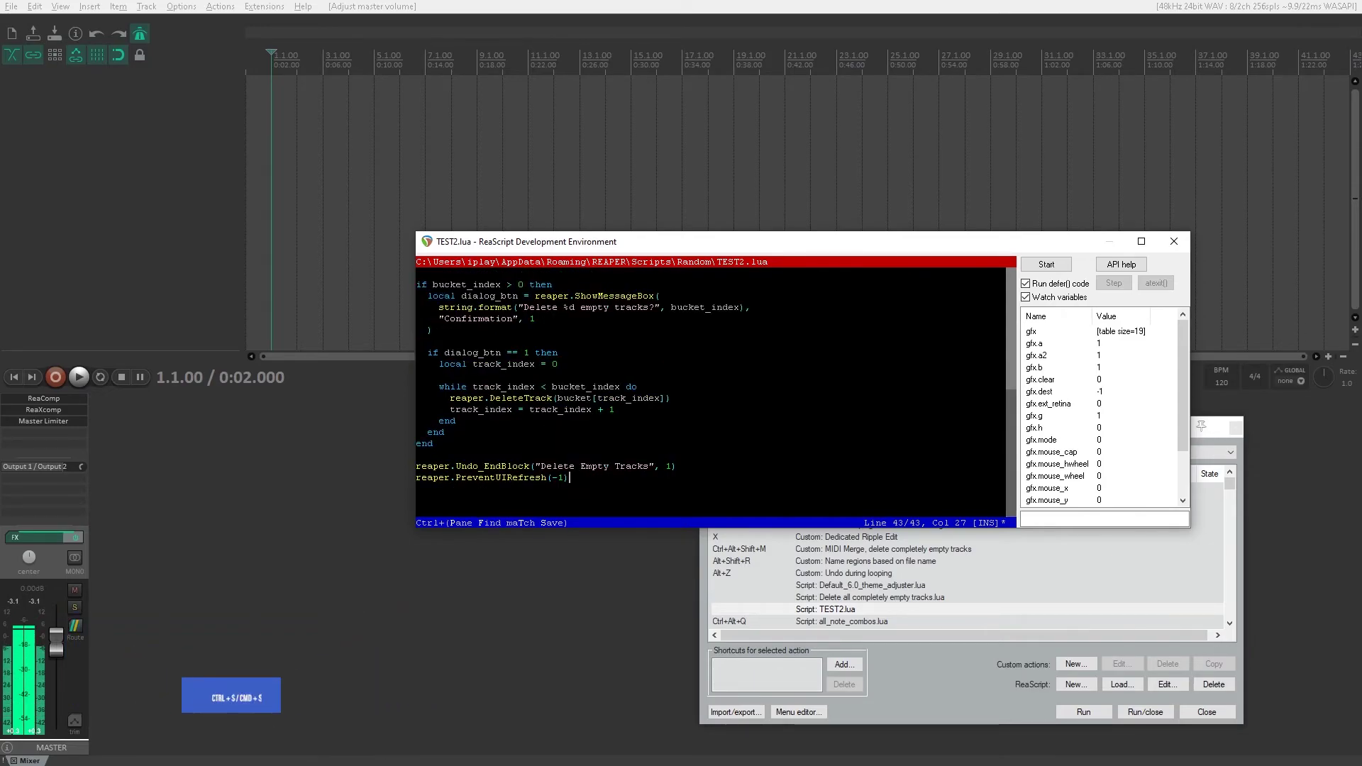
pyautogui.hotkey('ctrl', 's')
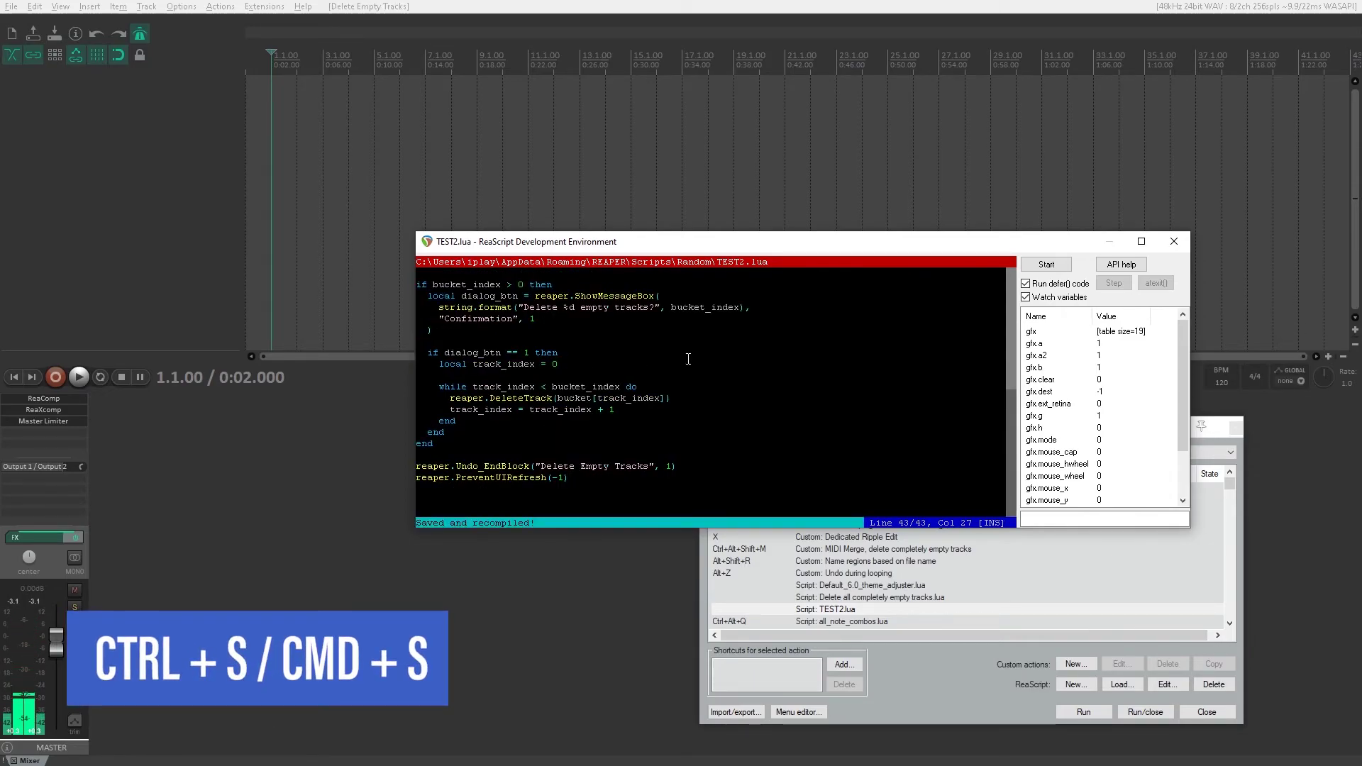
# Close the editor, reopen Script: TEST2.lua via Edit... to check its code, then close it again
pyautogui.click(1172, 240)
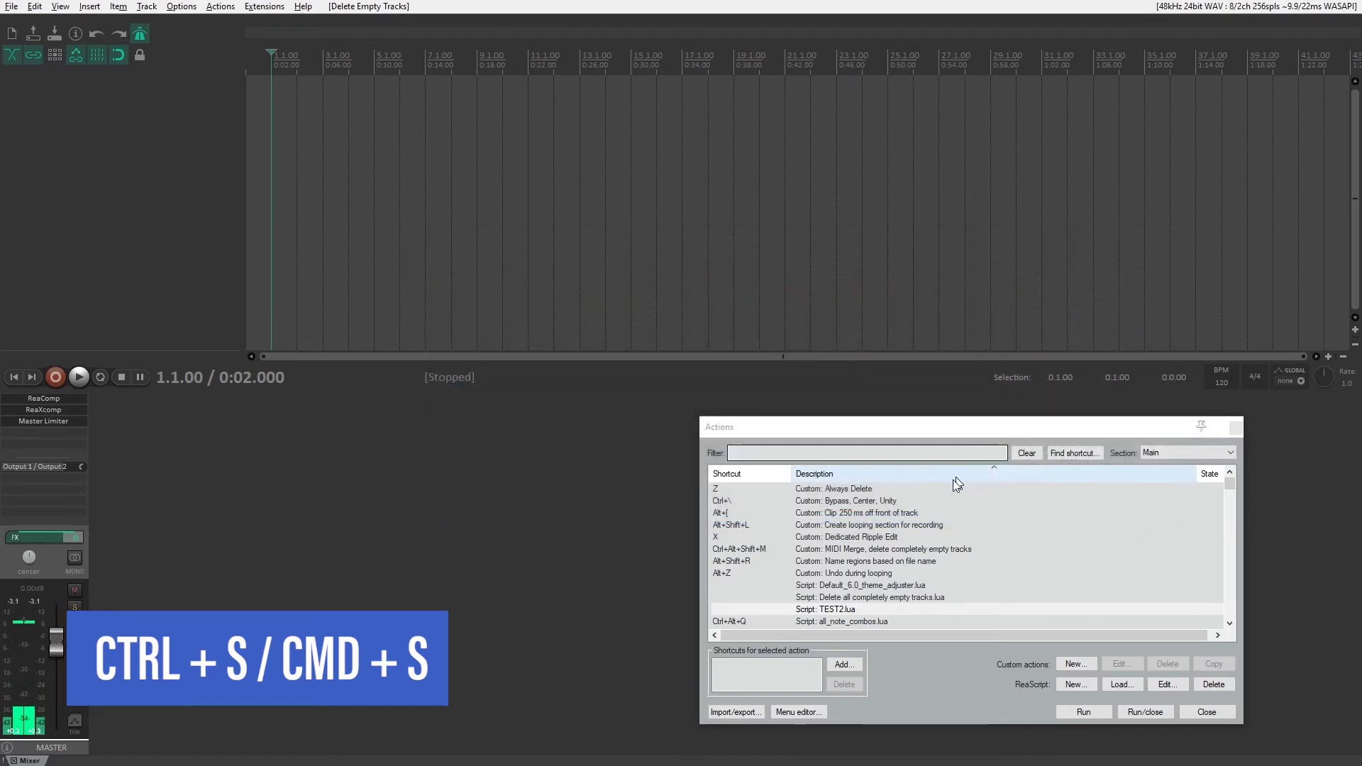
pyautogui.click(853, 609)
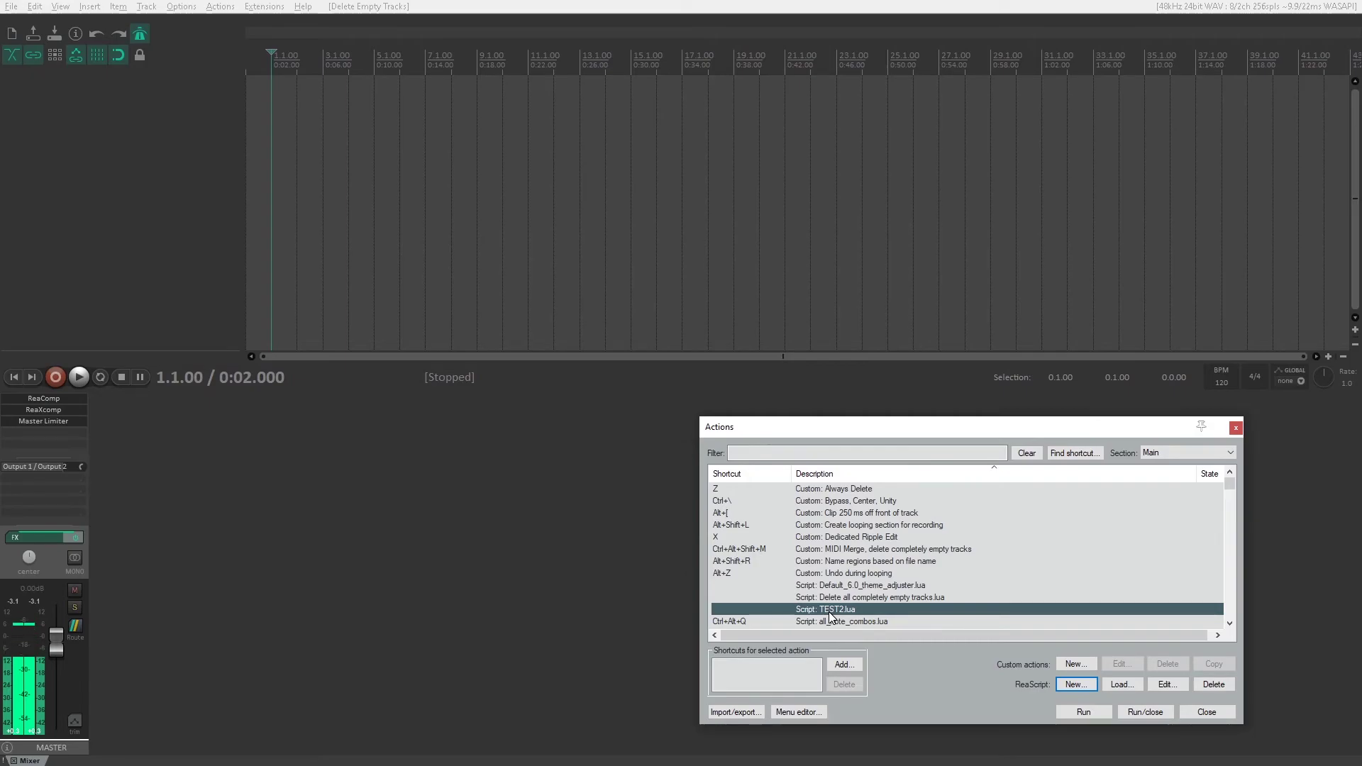
pyautogui.click(1174, 688)
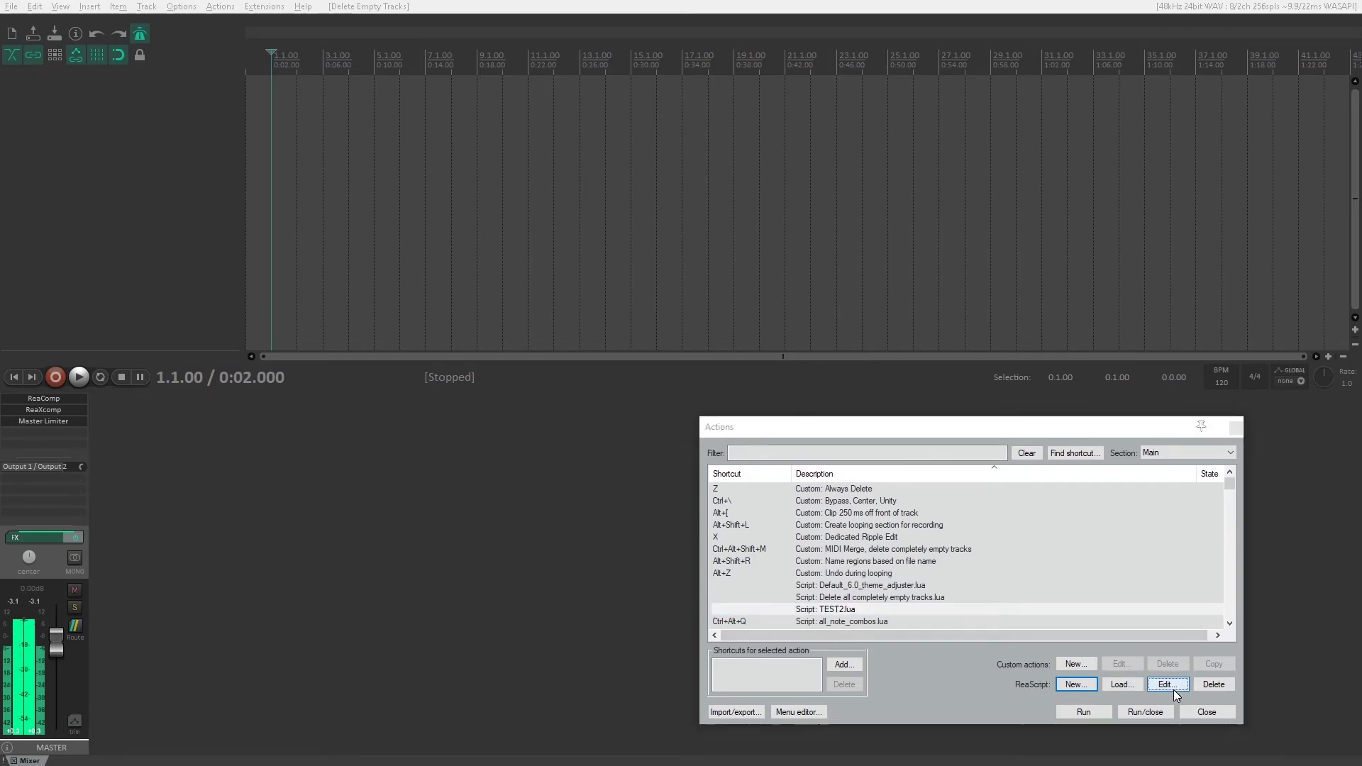
pyautogui.scroll(-6, 904, 355)
pyautogui.scroll(4, 904, 354)
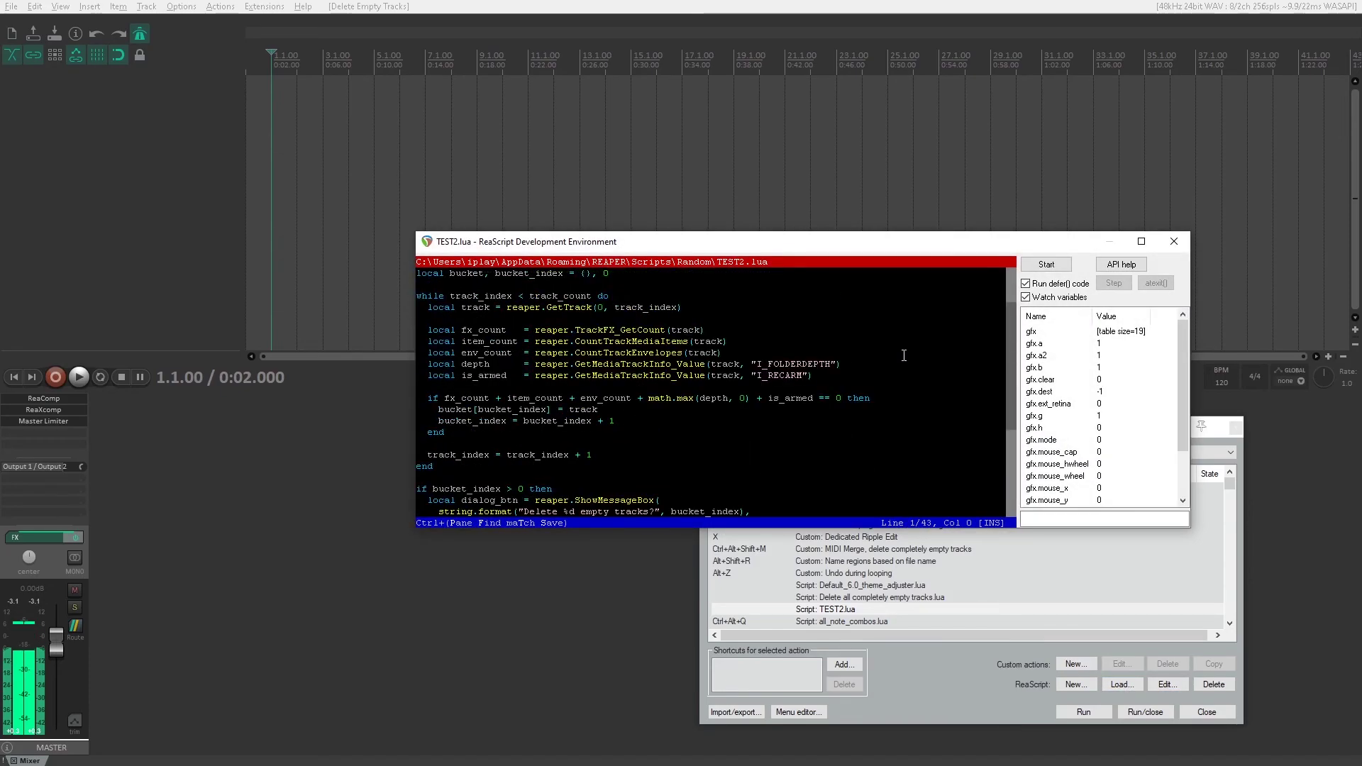
pyautogui.click(1174, 242)
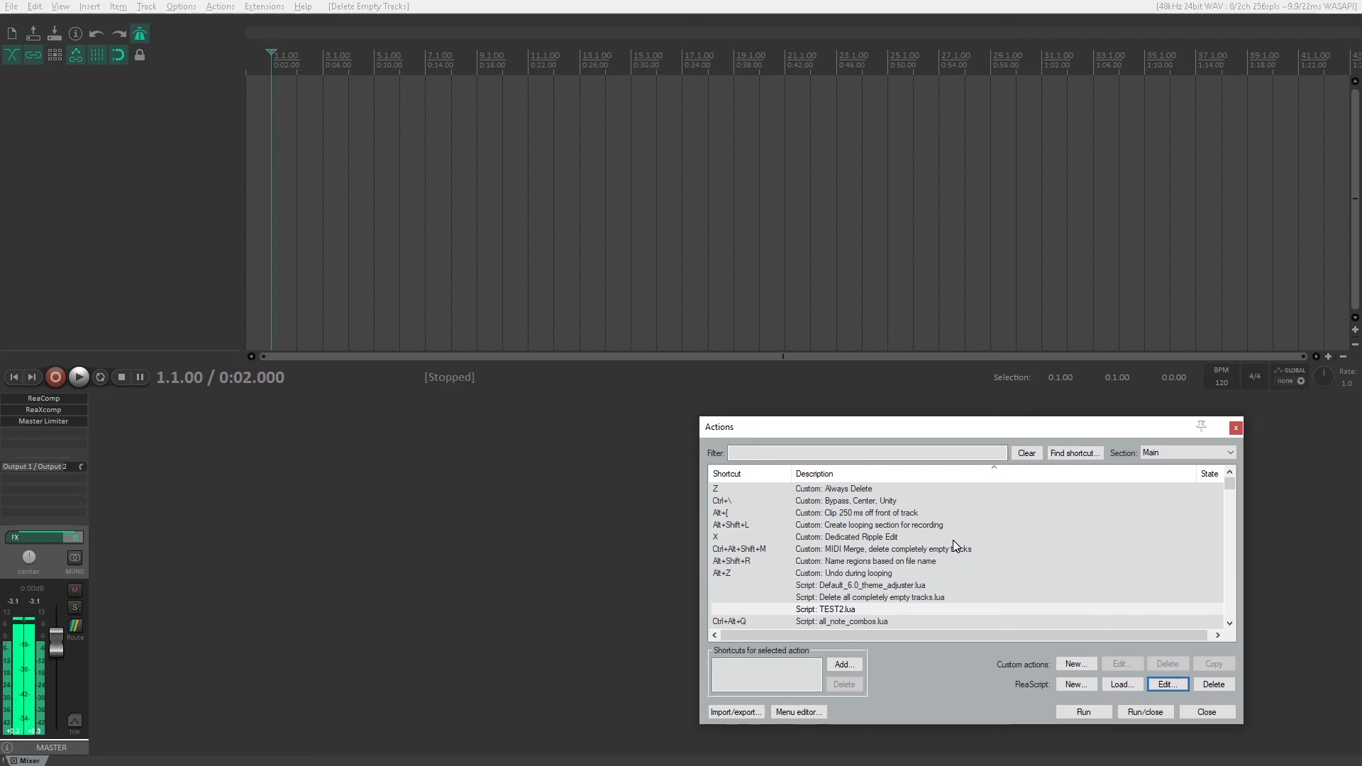
pyautogui.hotkey('alt', 'Tab')
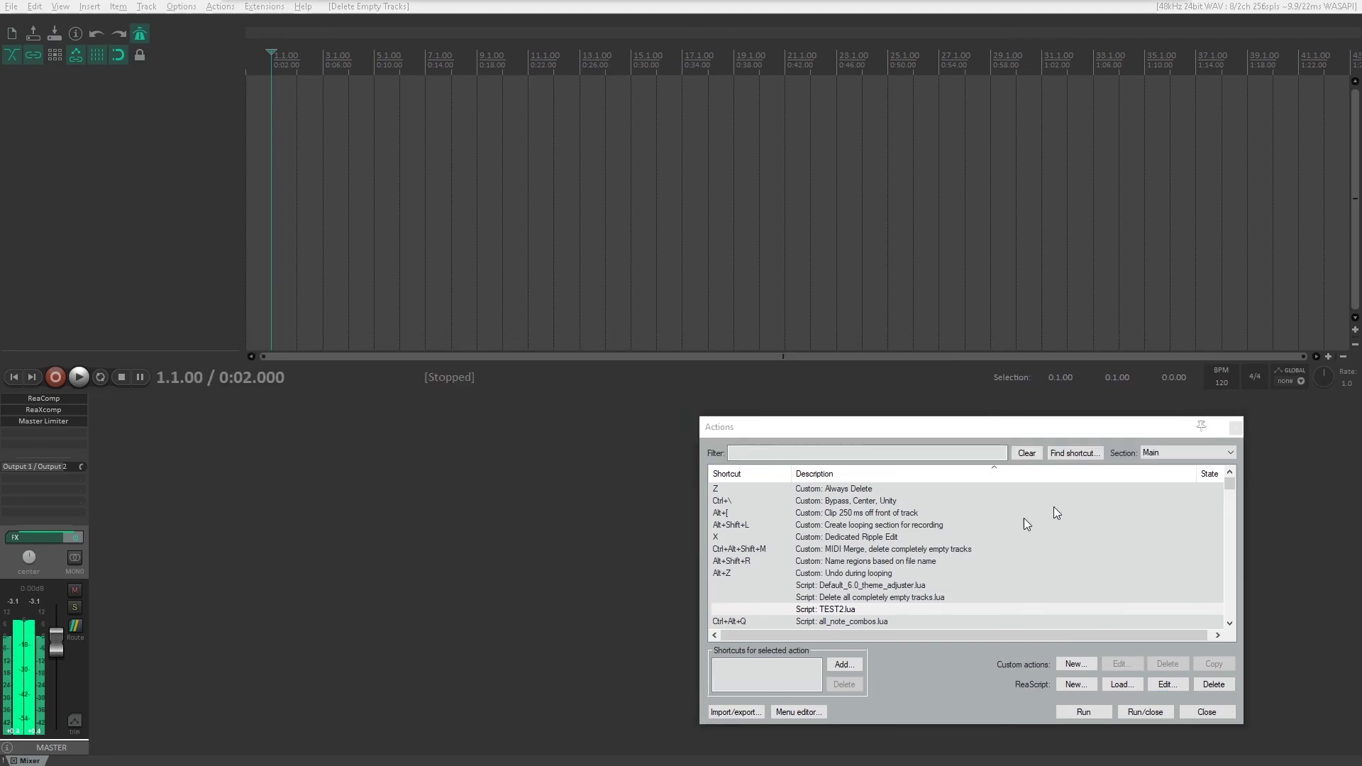